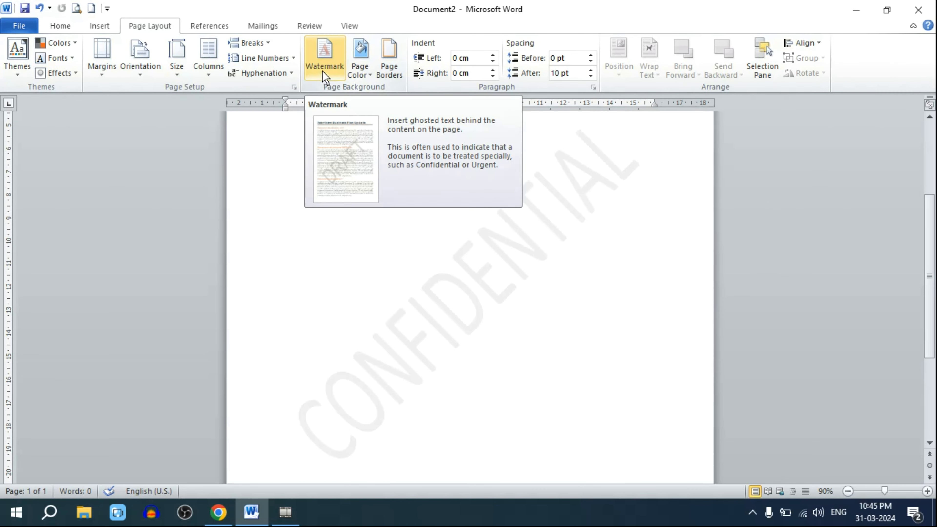
Step: Browse the built-in watermark designs and apply the CONFIDENTIAL 1 watermark to the page
{"action": "left_click", "coordinate": [327, 66]}
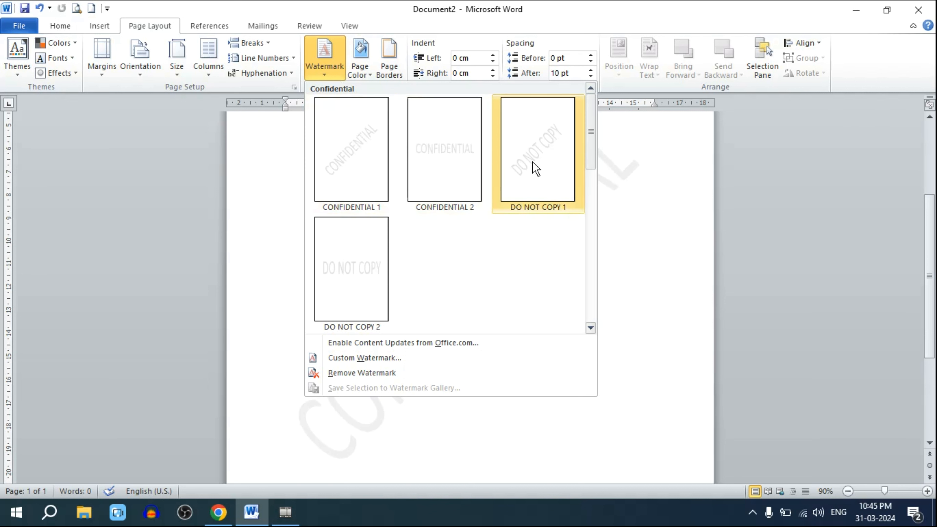
{"action": "scroll", "coordinate": [360, 258], "scroll_direction": "down", "scroll_amount": 4}
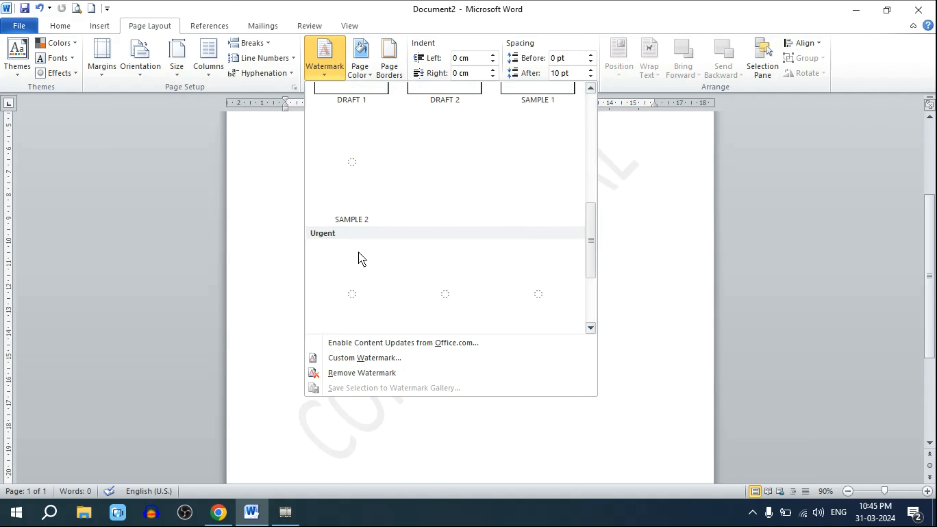
{"action": "scroll", "coordinate": [363, 254], "scroll_direction": "up", "scroll_amount": 4}
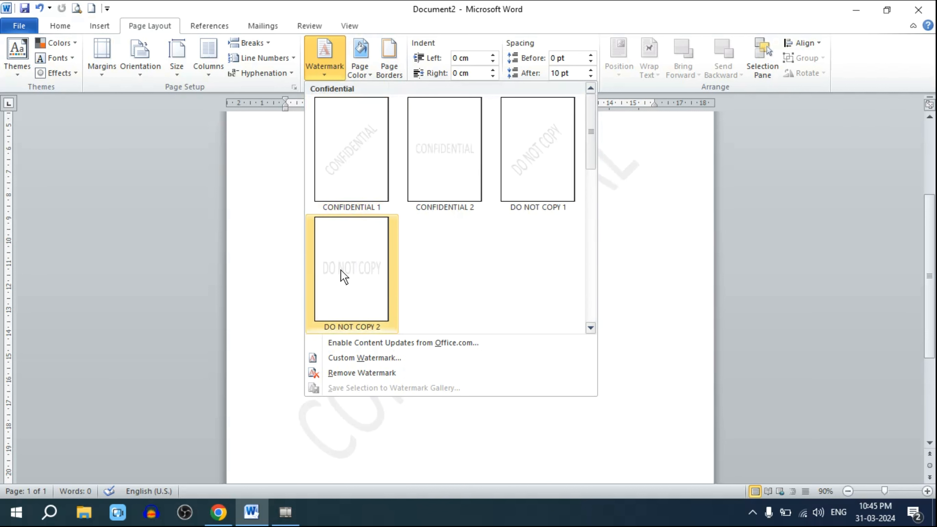
{"action": "left_click", "coordinate": [351, 158]}
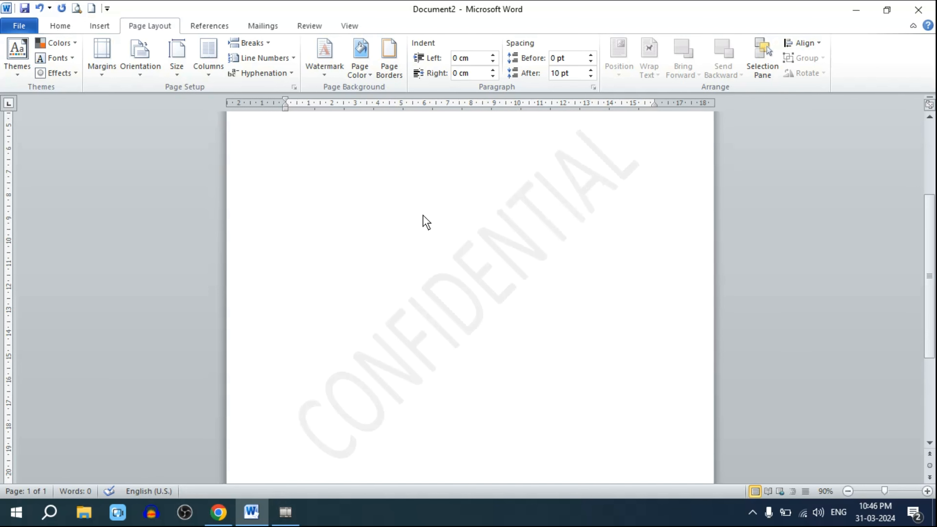
Step: Open the custom watermark settings and check the language choices for the text watermark
{"action": "left_click", "coordinate": [330, 75]}
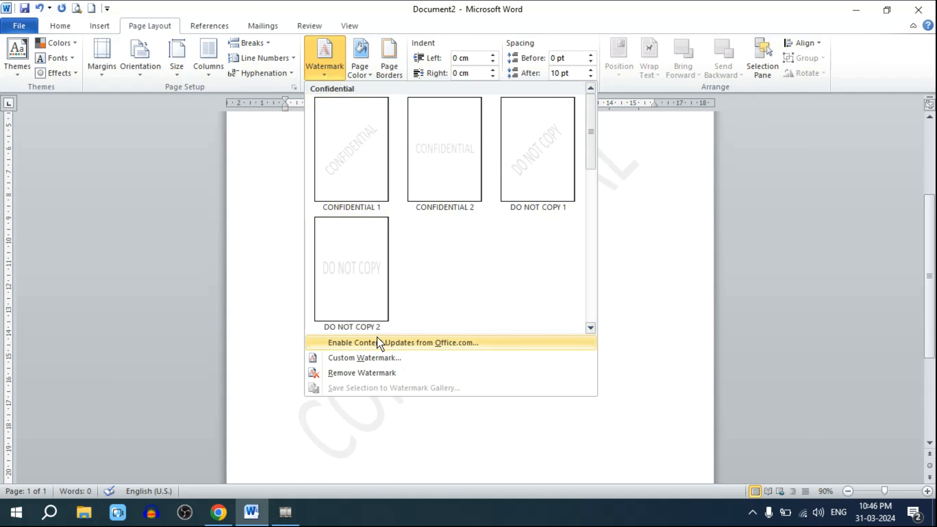
{"action": "left_click", "coordinate": [361, 358]}
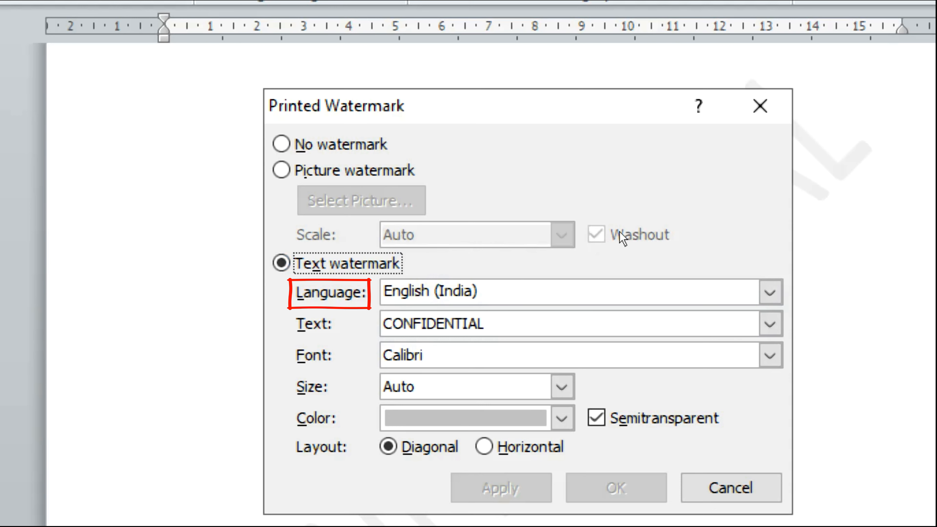
{"action": "left_click", "coordinate": [771, 292]}
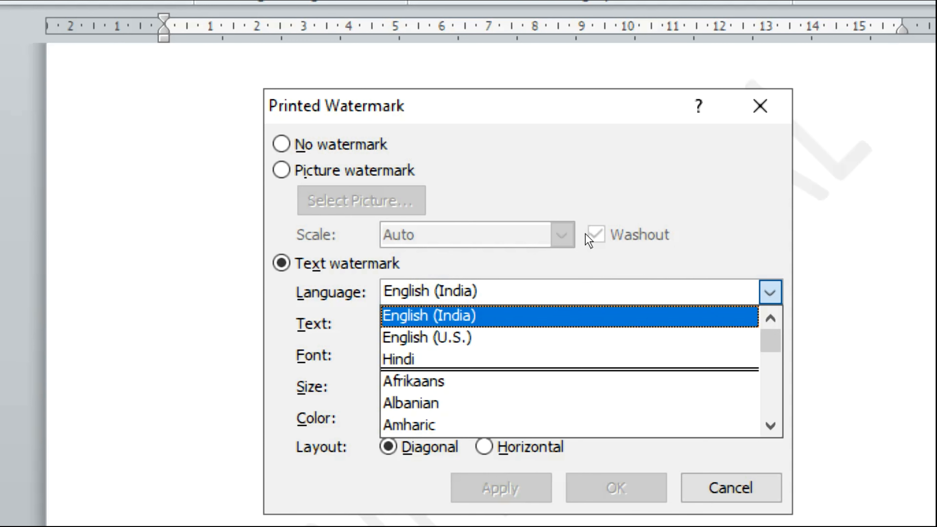
{"action": "left_click", "coordinate": [770, 292]}
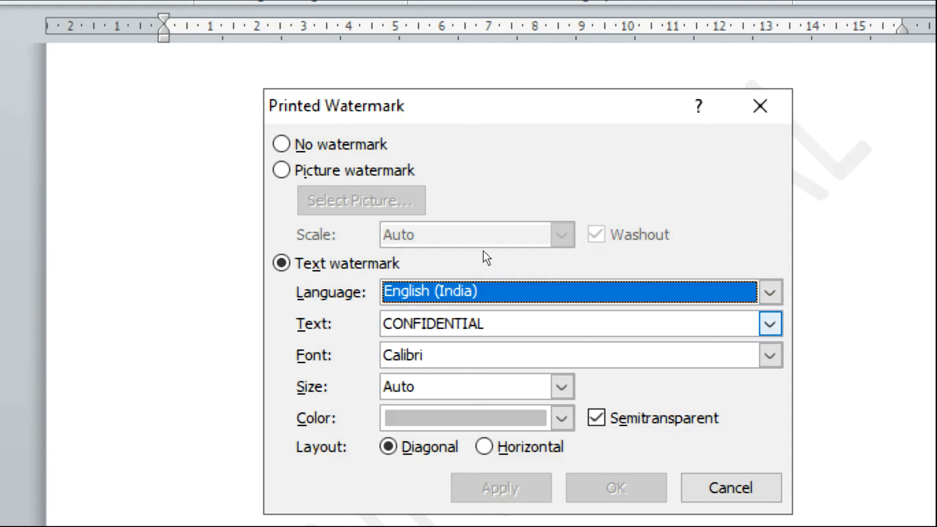
Step: Look through the preset watermark texts, then set the watermark text to "Techno Mukesh"
{"action": "left_click", "coordinate": [748, 324]}
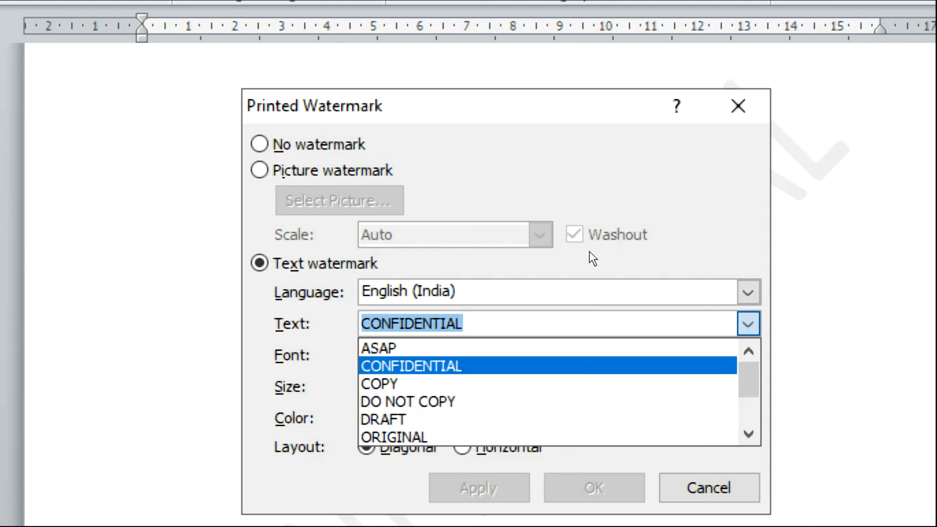
{"action": "scroll", "coordinate": [505, 386], "scroll_direction": "down", "scroll_amount": 2}
{"action": "scroll", "coordinate": [506, 395], "scroll_direction": "up", "scroll_amount": 2}
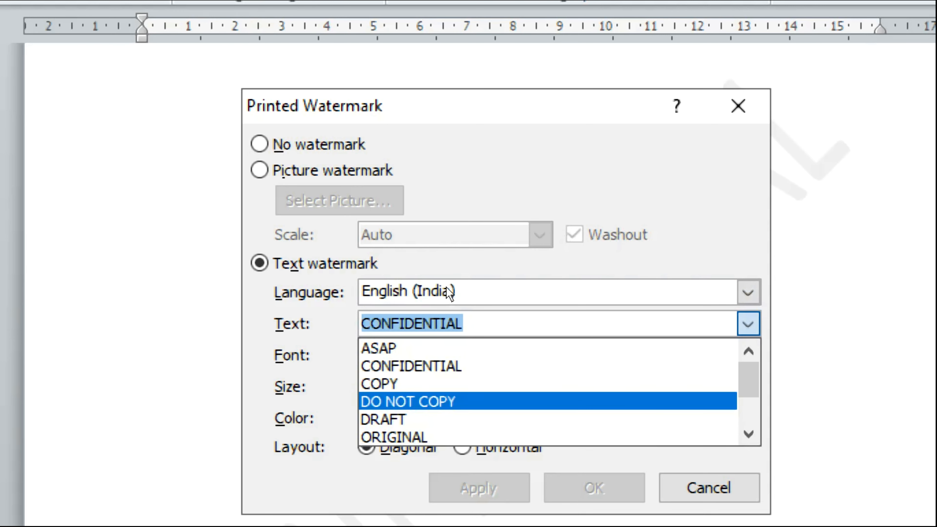
{"action": "left_click", "coordinate": [443, 348]}
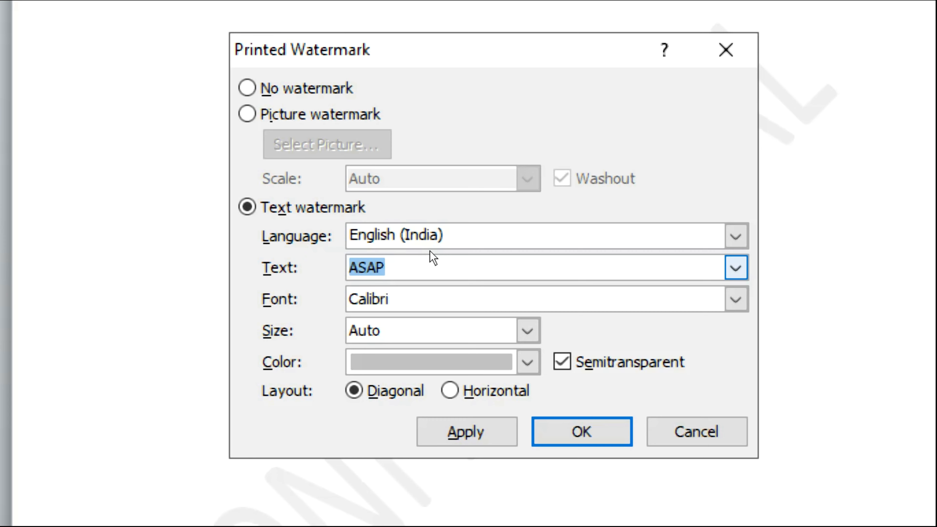
{"action": "type", "text": "Techno M"}
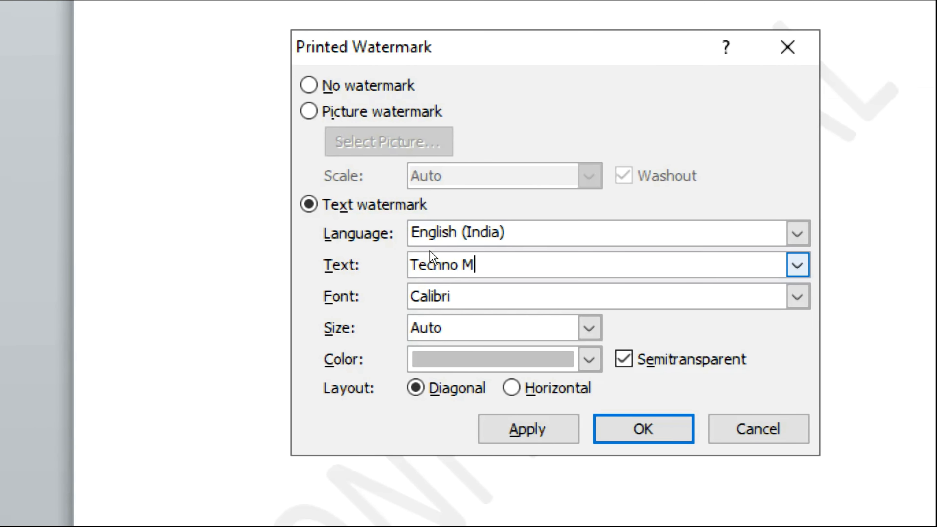
{"action": "type", "text": "ukesh"}
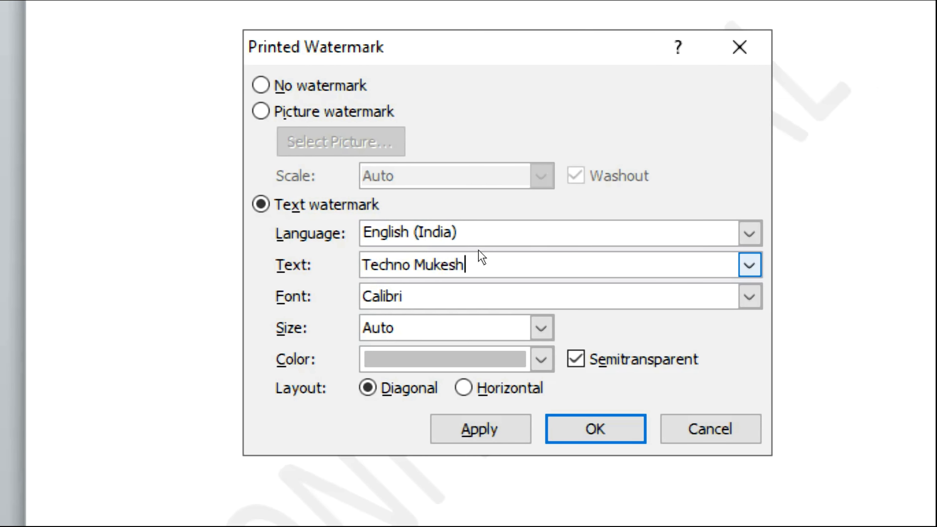
Step: Set the text watermark's font to Copperplate Gothic Light
{"action": "key", "text": "Tab"}
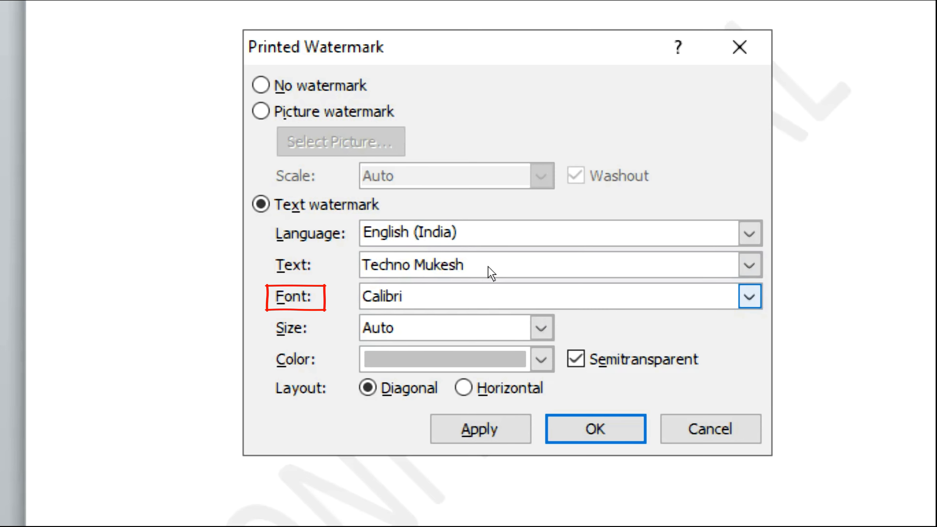
{"action": "key", "text": "alt+Down"}
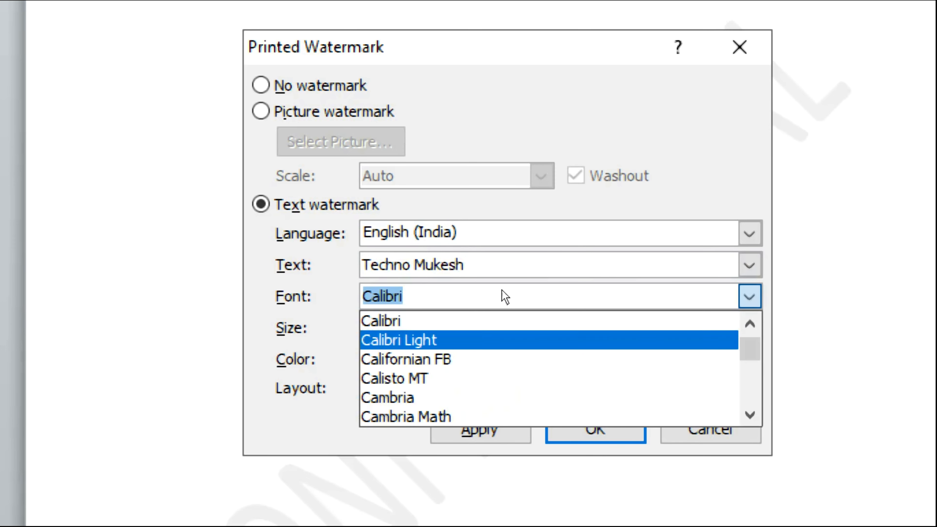
{"action": "scroll", "coordinate": [455, 314], "scroll_direction": "down", "scroll_amount": 8}
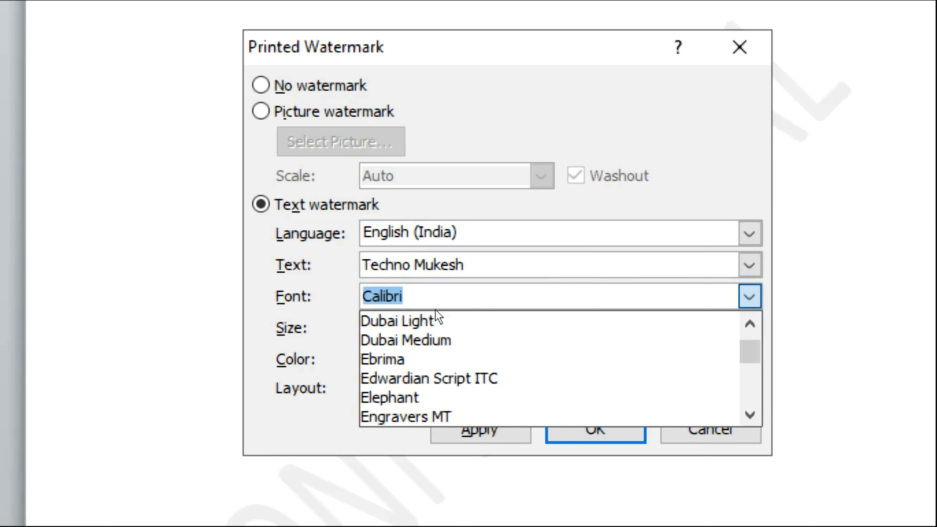
{"action": "scroll", "coordinate": [435, 310], "scroll_direction": "down", "scroll_amount": 1}
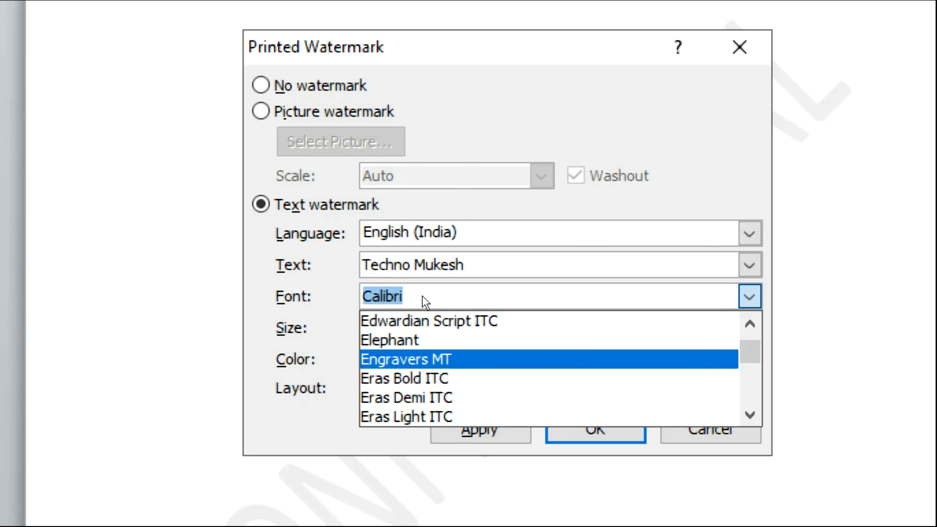
{"action": "scroll", "coordinate": [545, 358], "scroll_direction": "up", "scroll_amount": 4}
{"action": "left_click", "coordinate": [540, 359]}
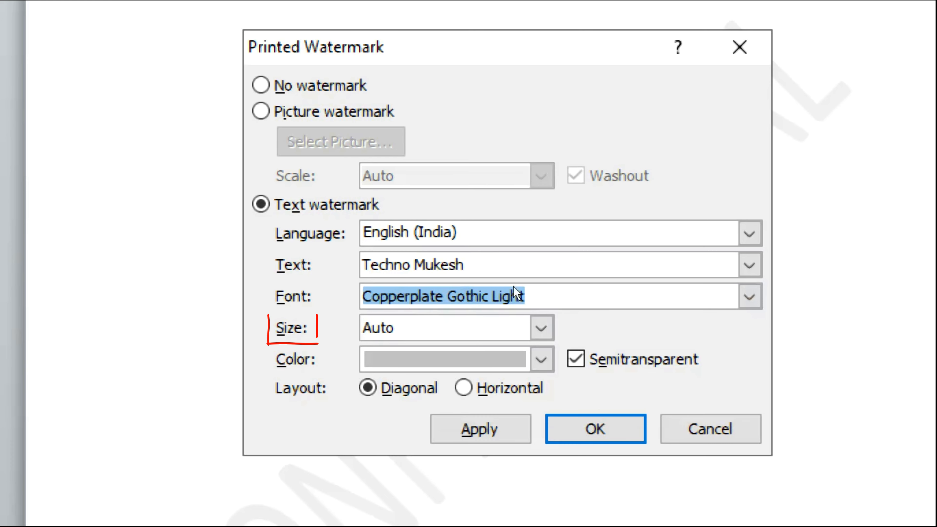
Step: Review the available watermark text sizes and choose Auto
{"action": "left_click", "coordinate": [542, 328]}
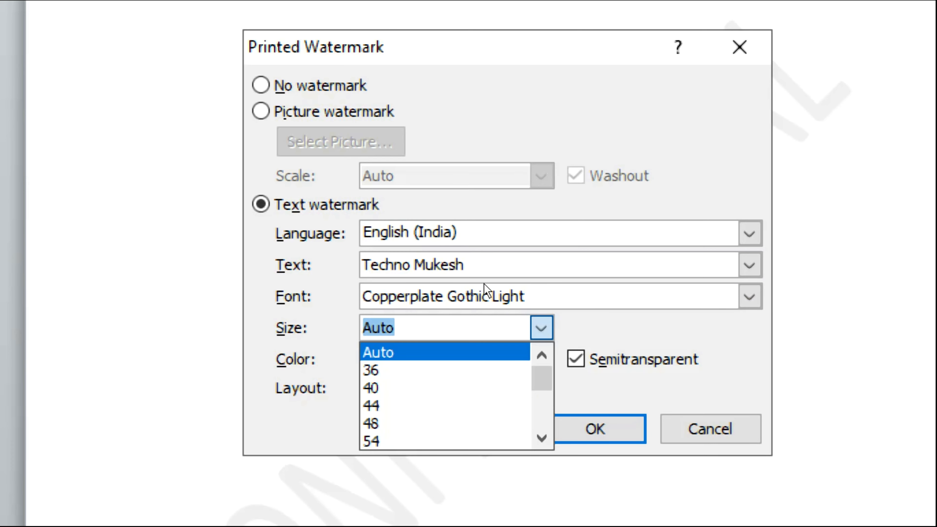
{"action": "scroll", "coordinate": [425, 331], "scroll_direction": "down", "scroll_amount": 3}
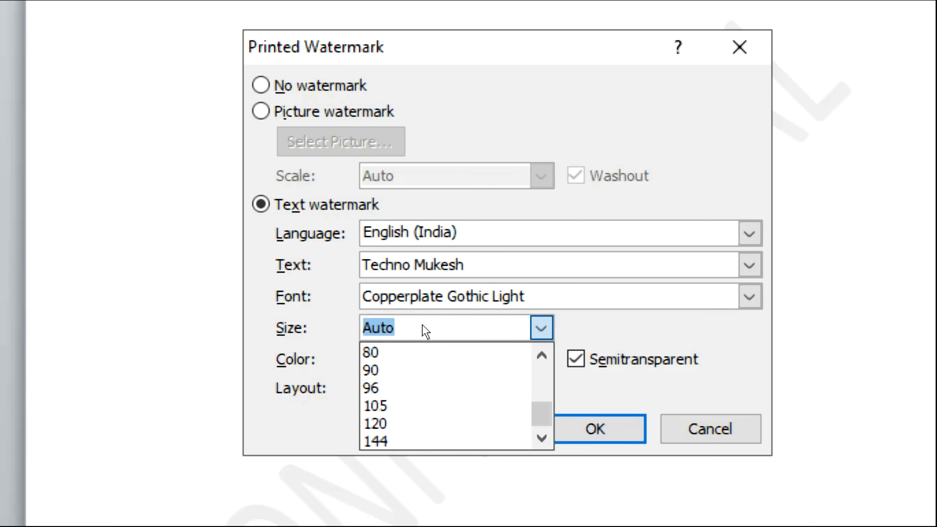
{"action": "scroll", "coordinate": [425, 331], "scroll_direction": "up", "scroll_amount": 3}
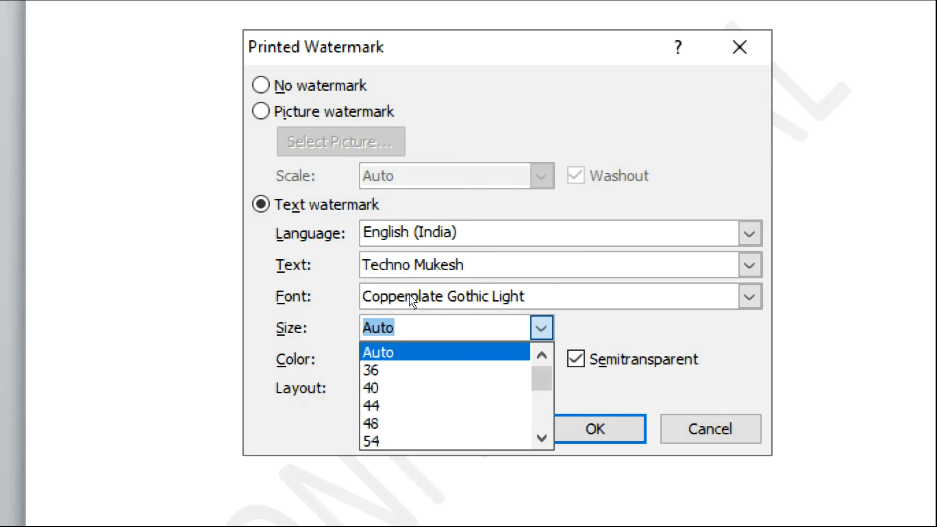
{"action": "left_click", "coordinate": [409, 353]}
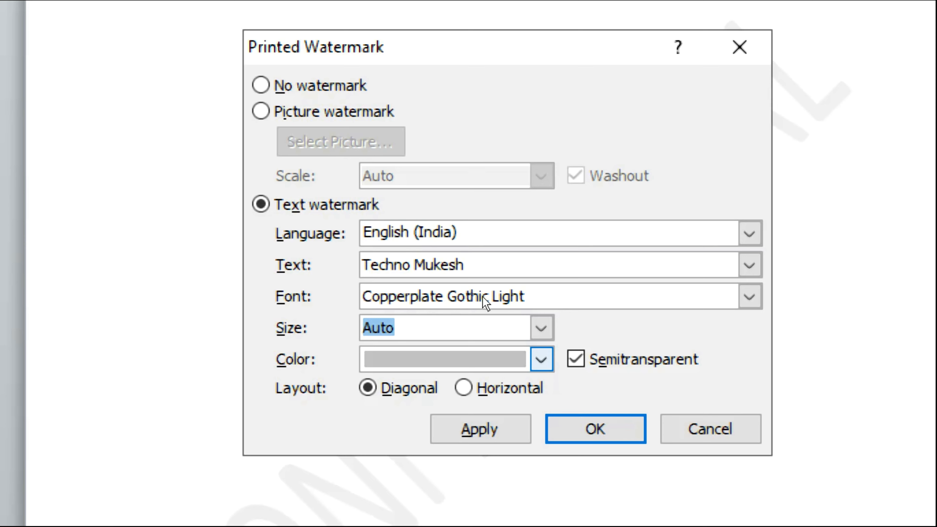
Step: Check the watermark color palette without picking a new color, and apply the custom text watermark to the page
{"action": "left_click", "coordinate": [542, 360]}
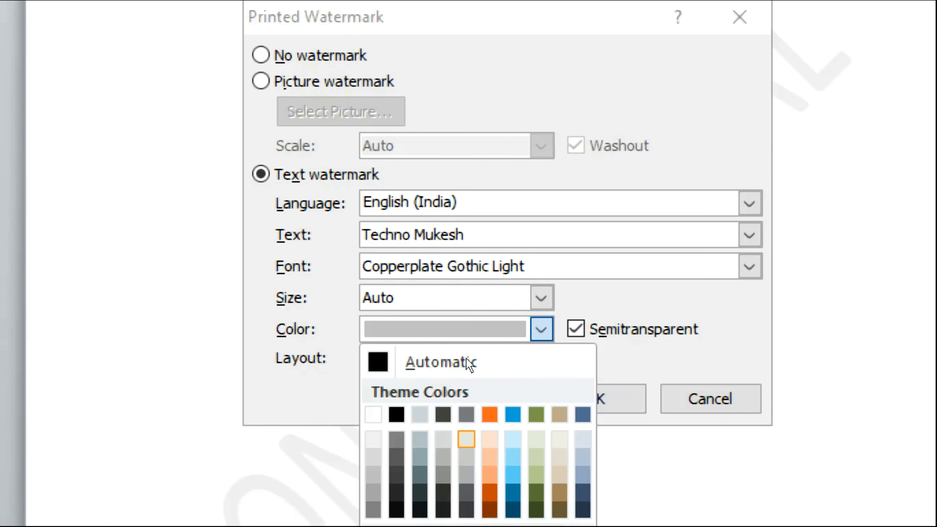
{"action": "key", "text": "Right"}
{"action": "key", "text": "Right"}
{"action": "key", "text": "Escape"}
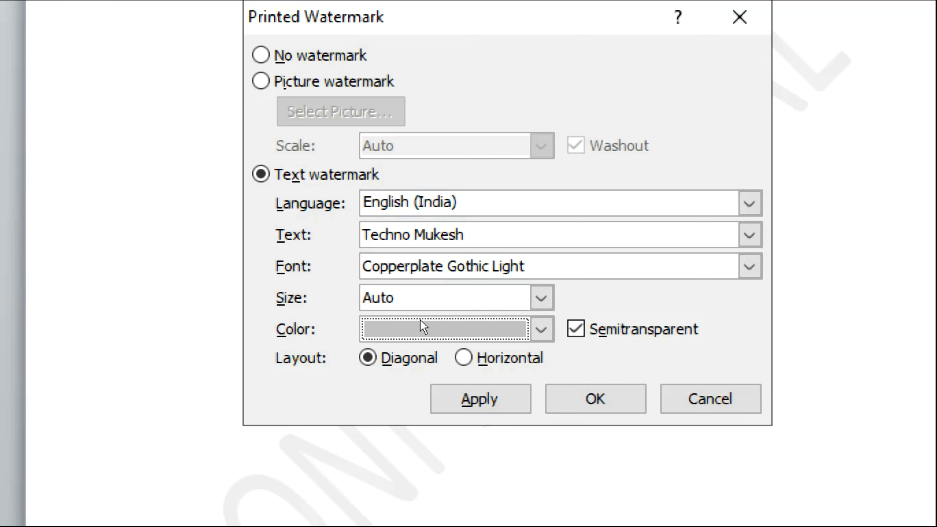
{"action": "left_click", "coordinate": [486, 400]}
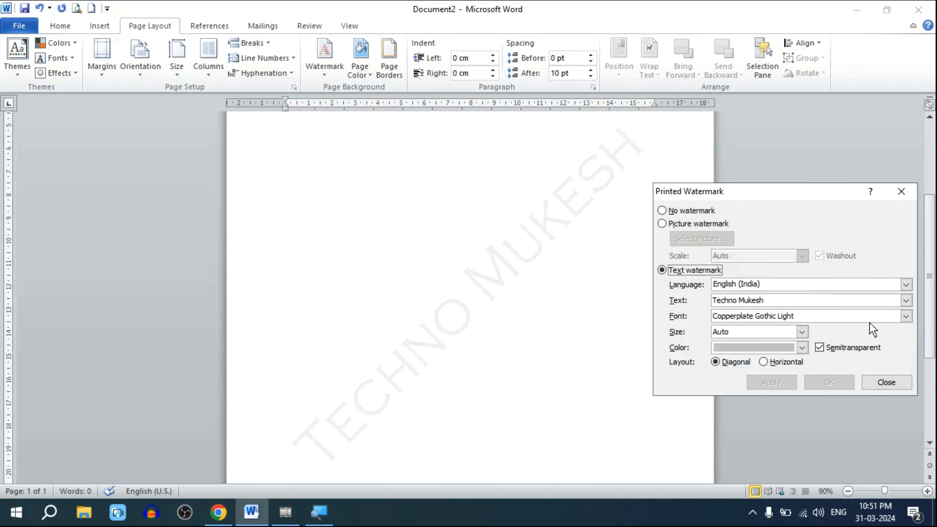
Step: Change the watermark font to Arial Black with a Horizontal layout and apply it to the page
{"action": "left_click", "coordinate": [905, 316]}
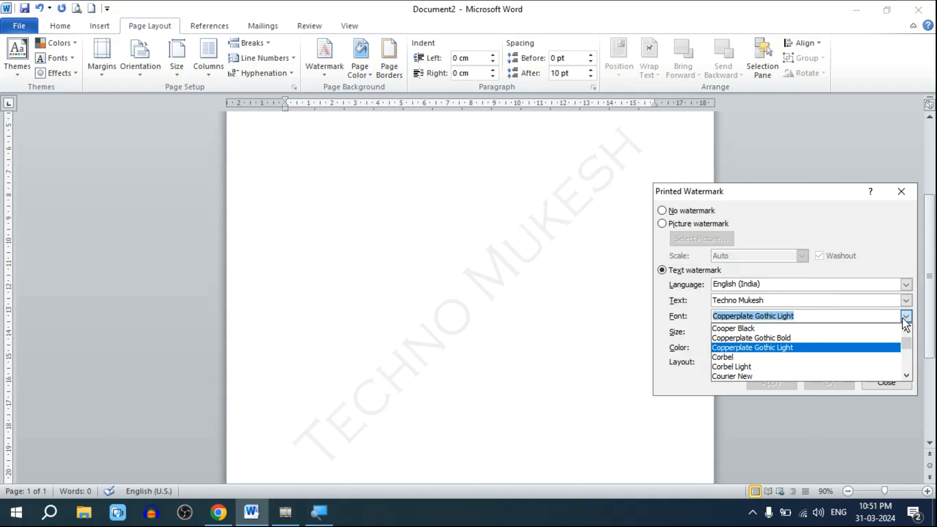
{"action": "left_click", "coordinate": [761, 339]}
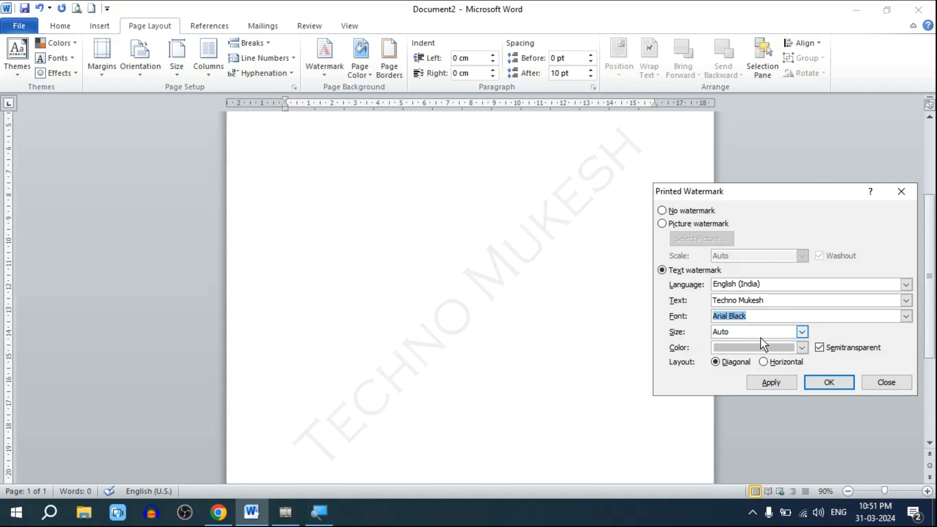
{"action": "left_click", "coordinate": [765, 363]}
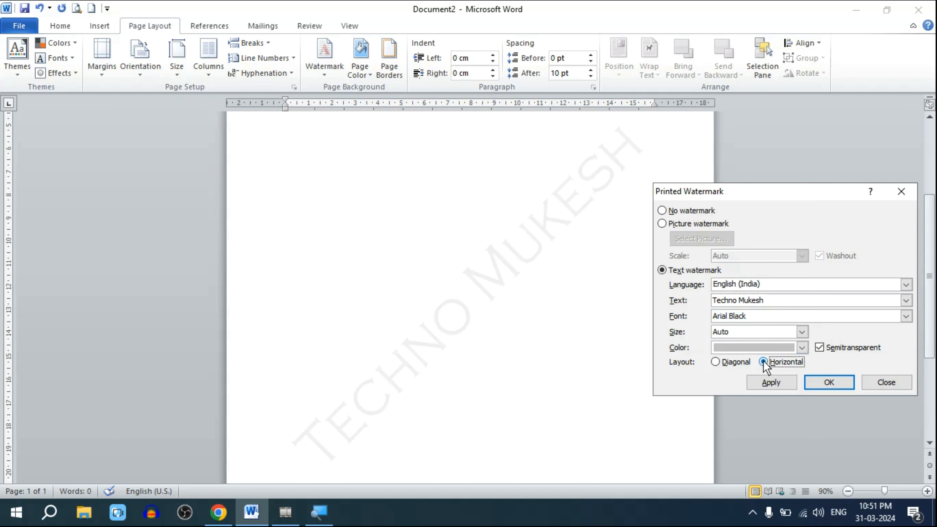
{"action": "left_click", "coordinate": [769, 382]}
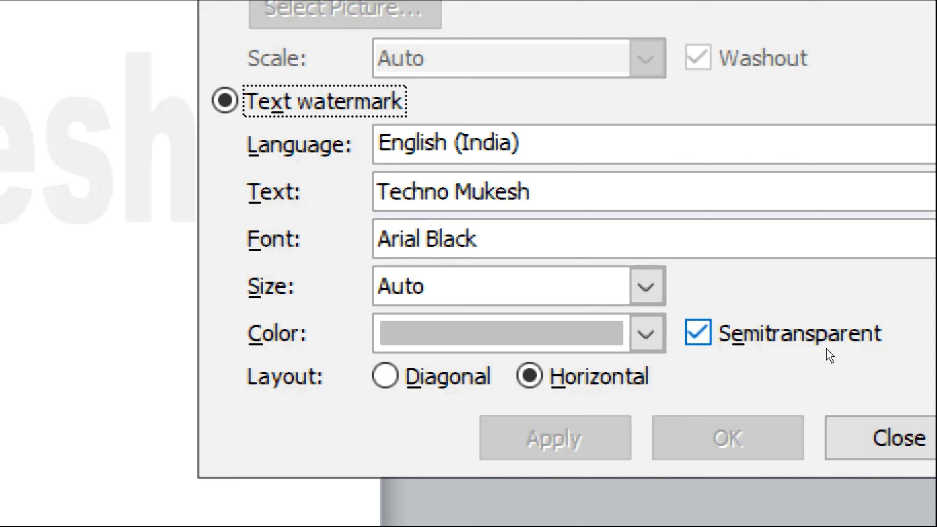
Step: Turn off the watermark's Semitransparent option, set its layout to Diagonal and apply the changes
{"action": "left_click", "coordinate": [817, 350]}
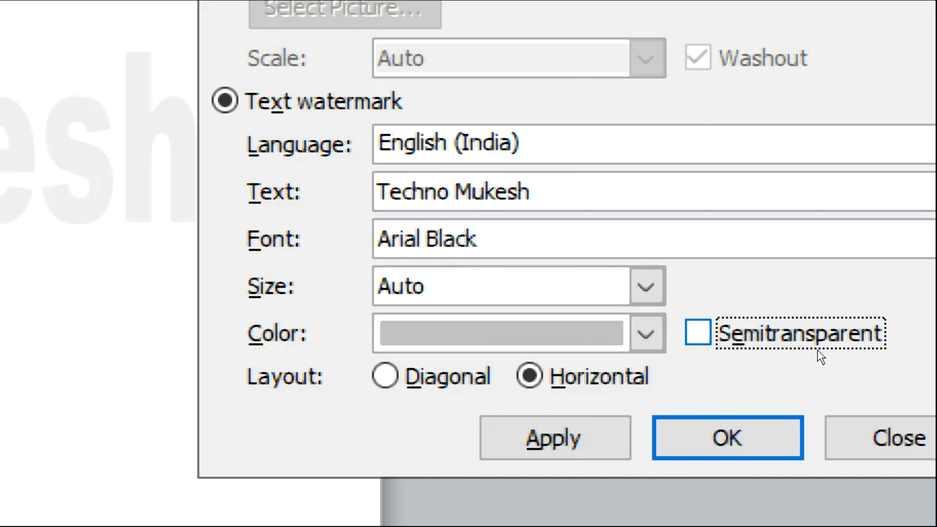
{"action": "key", "text": "alt+d"}
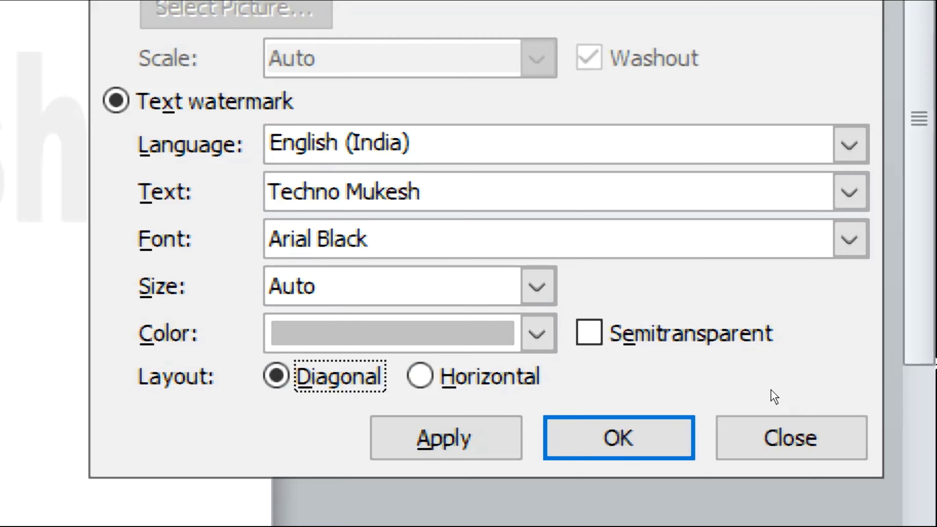
{"action": "left_click", "coordinate": [450, 442]}
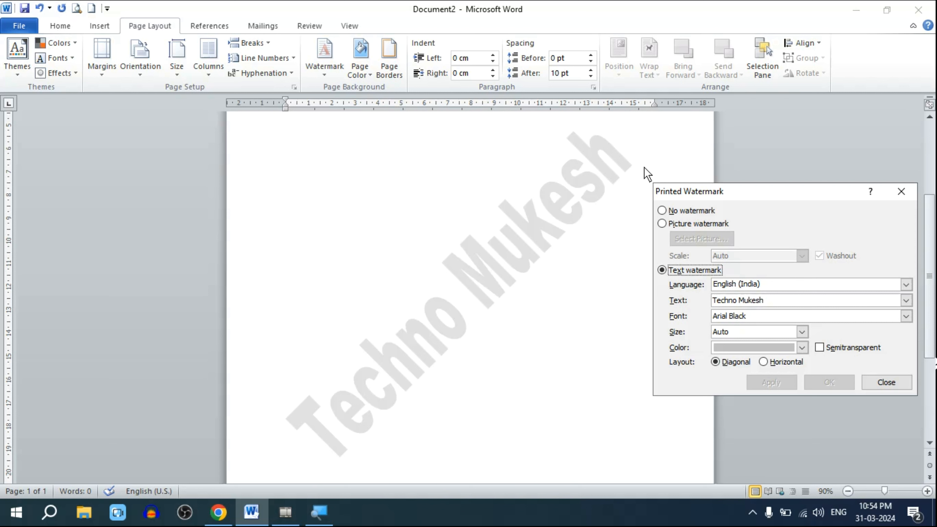
Step: Turn the watermark's Semitransparent option back on, apply it and close the watermark settings to view the page
{"action": "left_click", "coordinate": [819, 348]}
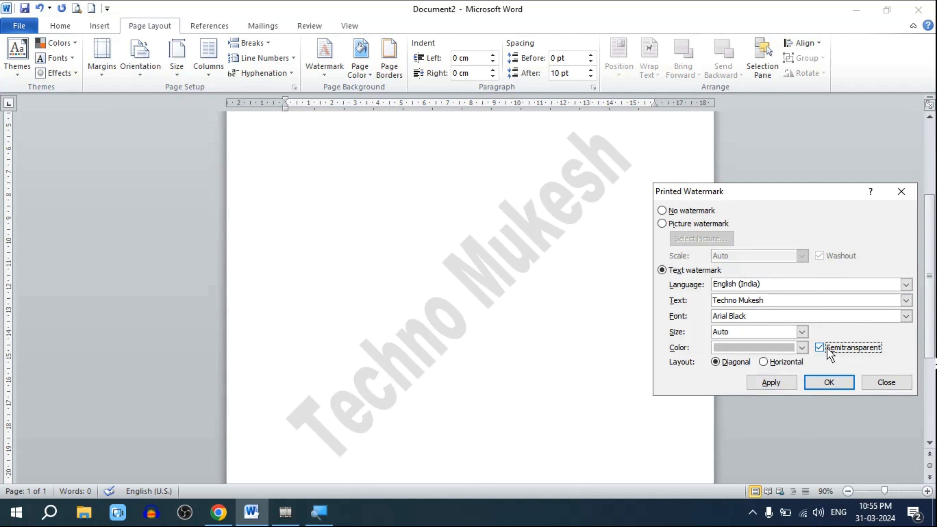
{"action": "left_click", "coordinate": [775, 385]}
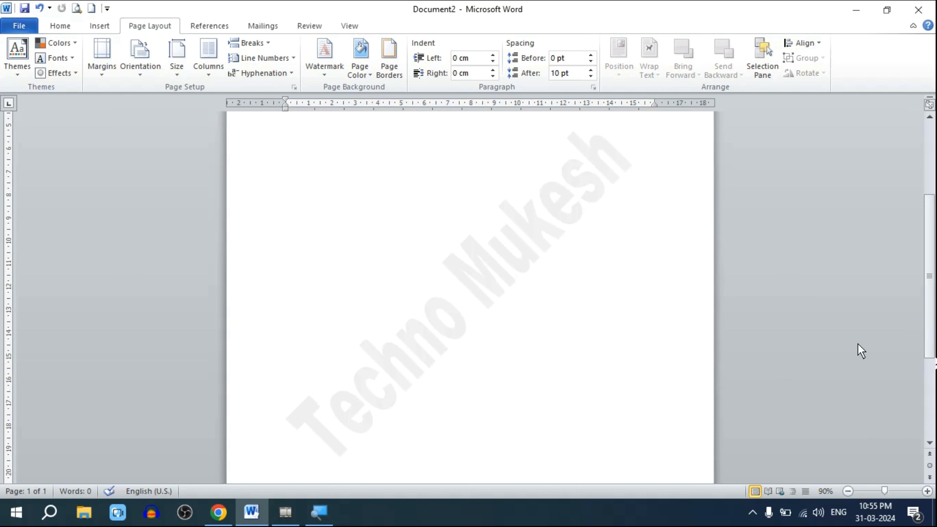
{"action": "left_click", "coordinate": [847, 492]}
{"action": "left_click", "coordinate": [847, 493]}
{"action": "left_click", "coordinate": [847, 493]}
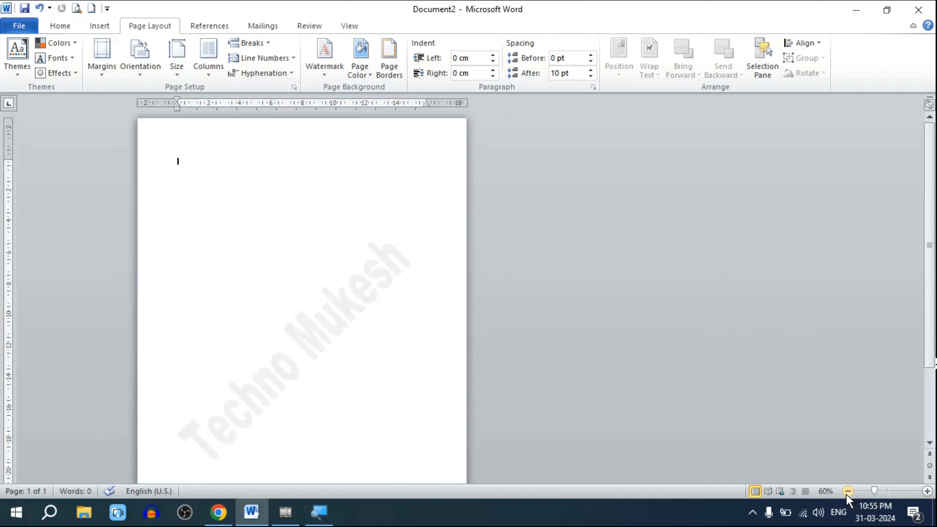
Step: Insert four blank pages after the first page and check the watermark across the document's pages
{"action": "left_click", "coordinate": [848, 493]}
{"action": "left_click", "coordinate": [847, 493]}
{"action": "left_click", "coordinate": [847, 493]}
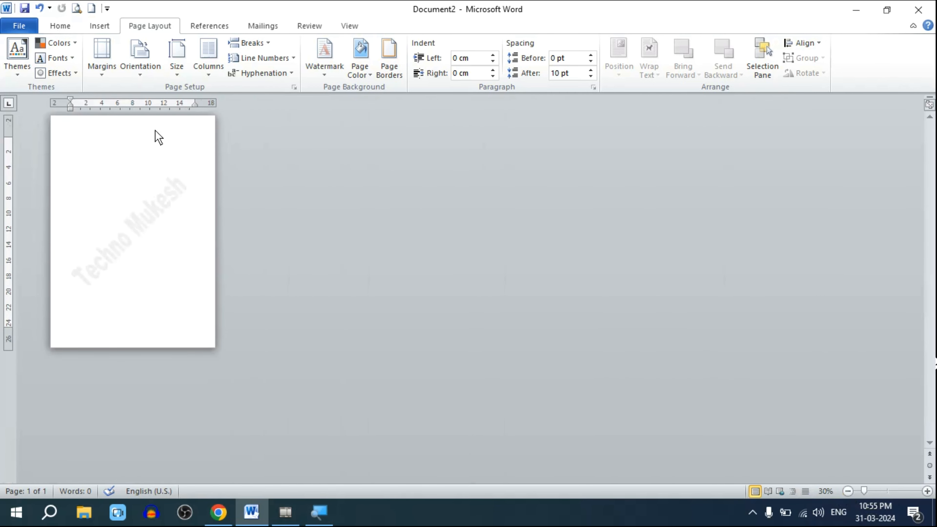
{"action": "left_click", "coordinate": [100, 25]}
{"action": "left_click", "coordinate": [51, 57]}
{"action": "left_click", "coordinate": [51, 56]}
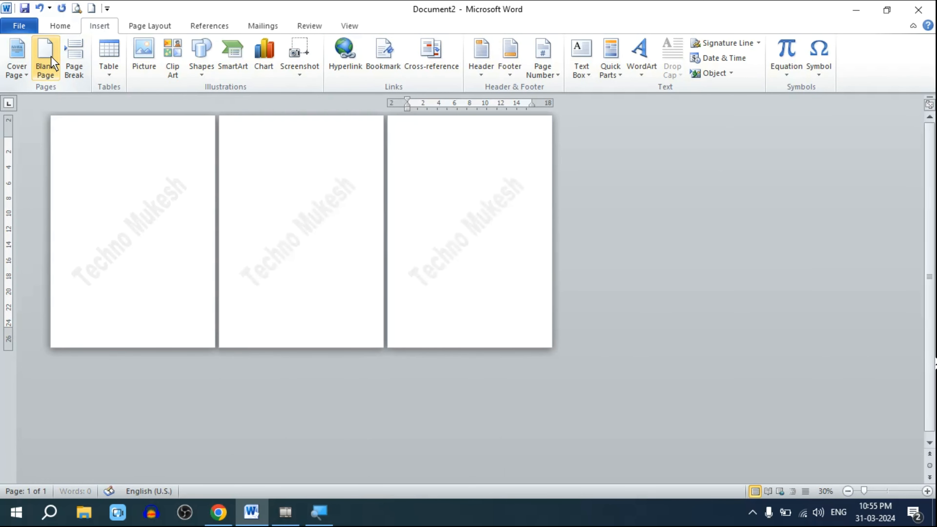
{"action": "left_click", "coordinate": [51, 56]}
{"action": "left_click", "coordinate": [50, 56]}
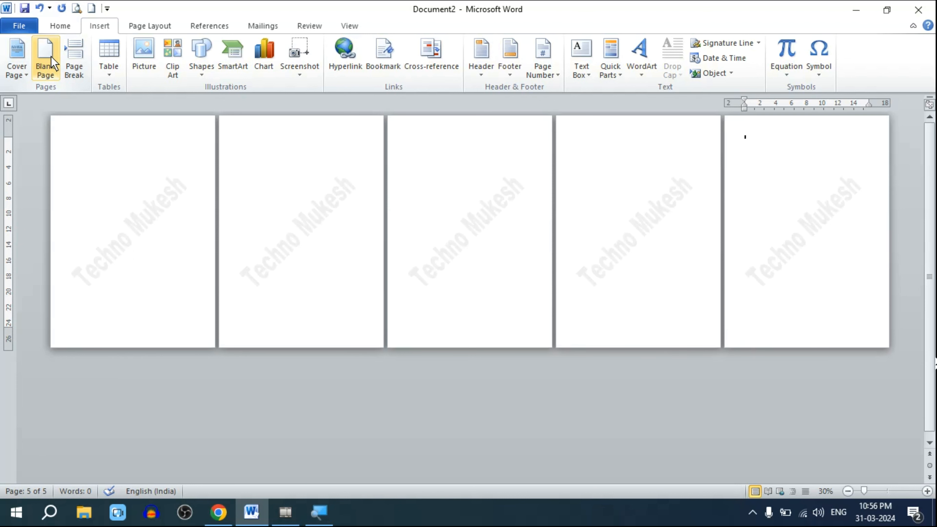
{"action": "scroll", "coordinate": [670, 286], "scroll_direction": "up", "scroll_amount": 6}
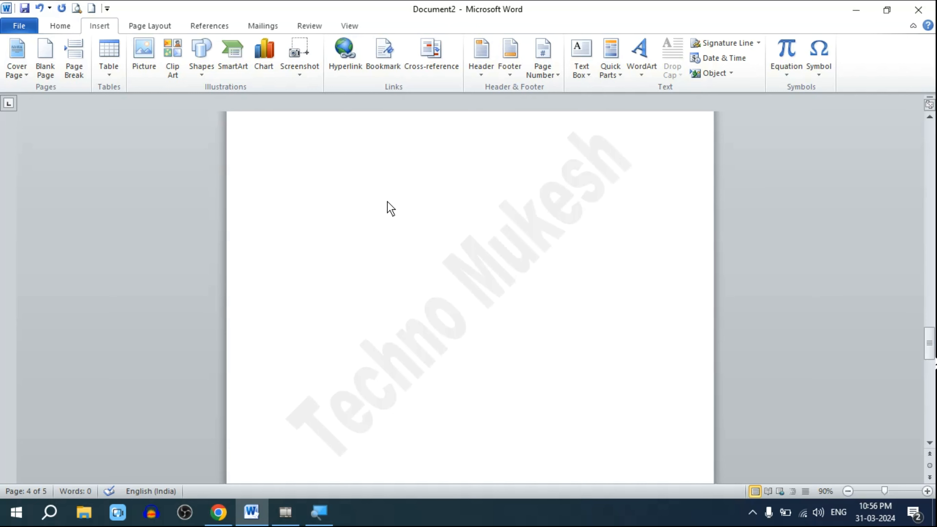
Step: Remove the text watermark from the document and apply the No watermark option in the custom watermark settings
{"action": "left_click", "coordinate": [147, 30]}
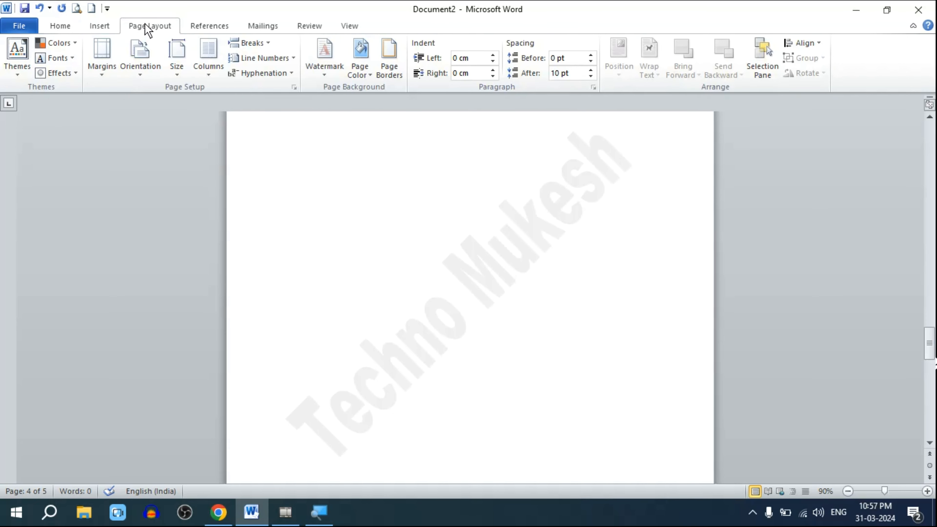
{"action": "left_click", "coordinate": [329, 79]}
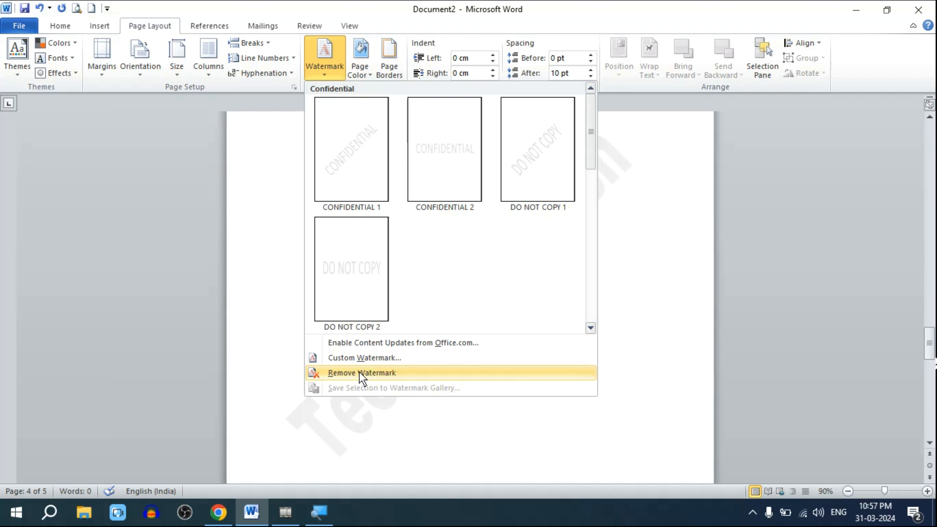
{"action": "left_click", "coordinate": [375, 367]}
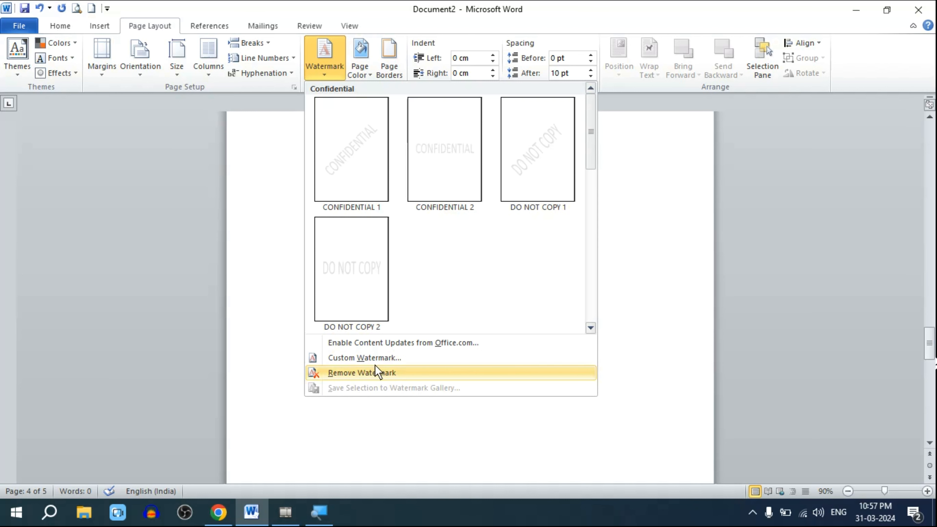
{"action": "left_click", "coordinate": [366, 359]}
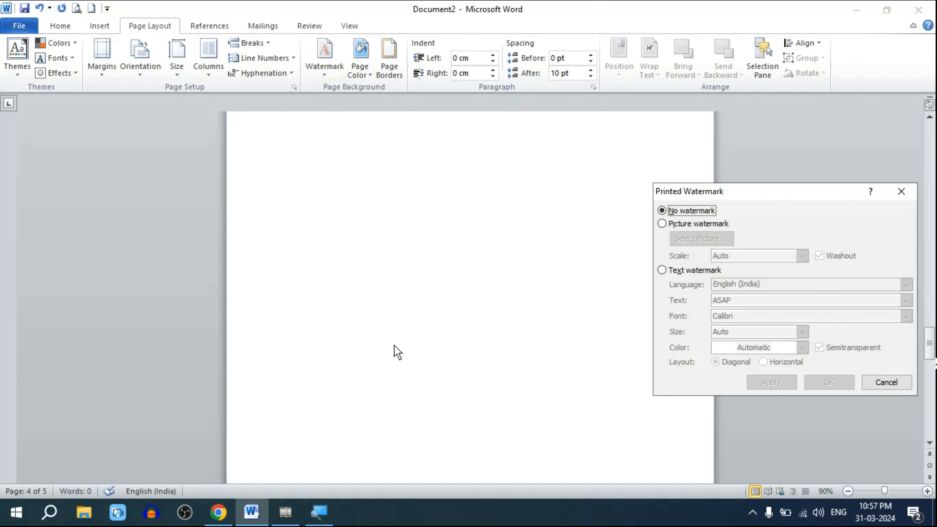
{"action": "left_click", "coordinate": [662, 223]}
{"action": "left_click", "coordinate": [661, 211]}
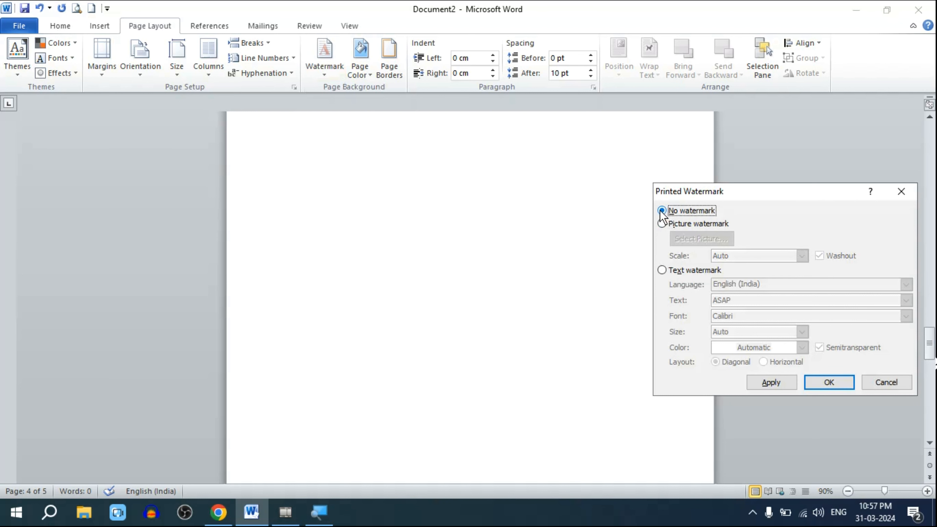
{"action": "left_click", "coordinate": [830, 384]}
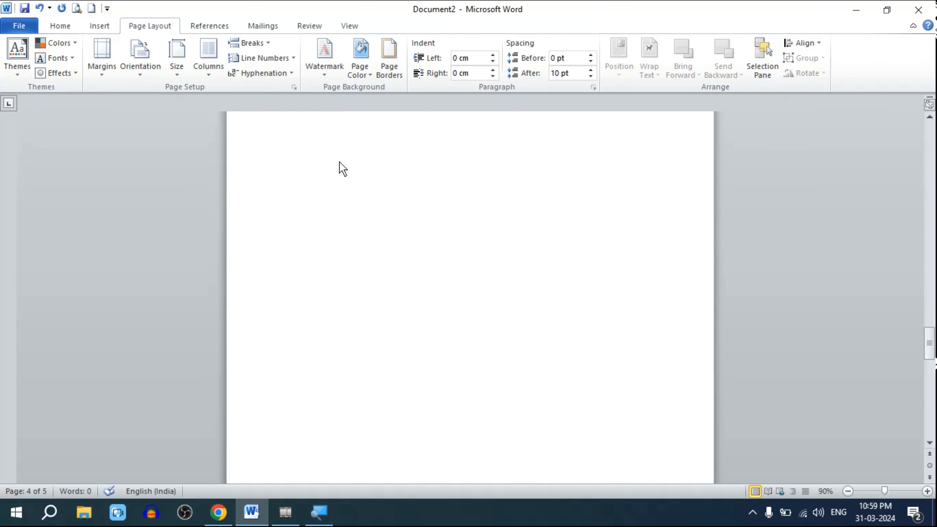
Step: Set up a custom picture watermark using Techno Mukesh Logo.png from the Pictures folder, keeping the scale on Auto
{"action": "left_click", "coordinate": [324, 63]}
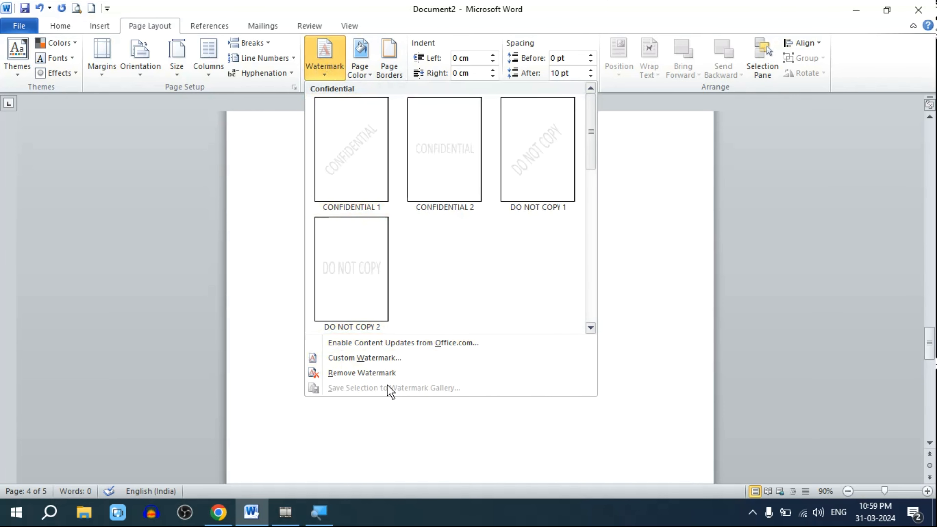
{"action": "left_click", "coordinate": [371, 360]}
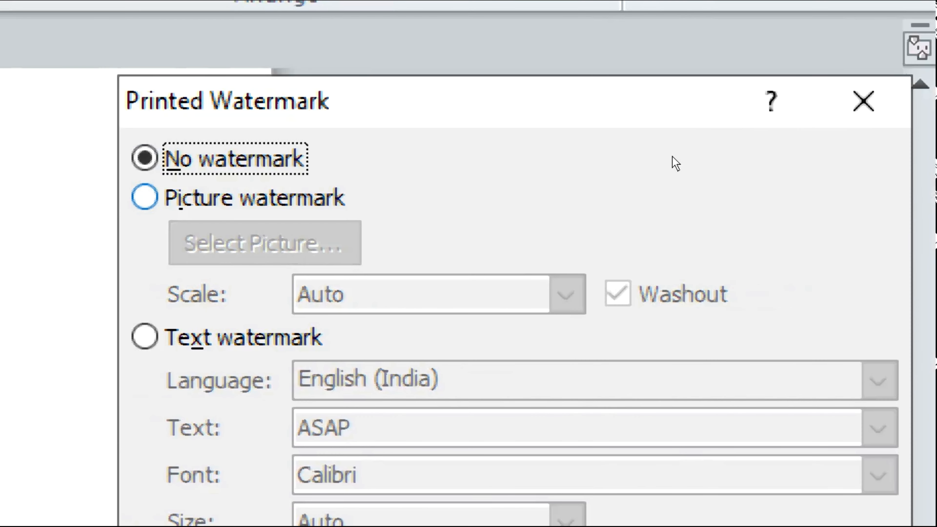
{"action": "key", "text": "alt+i"}
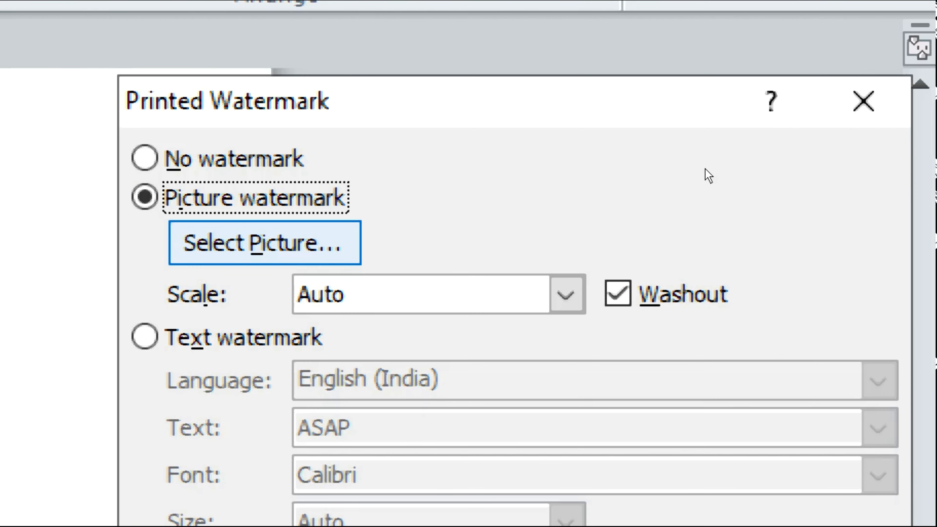
{"action": "key", "text": "alt+p"}
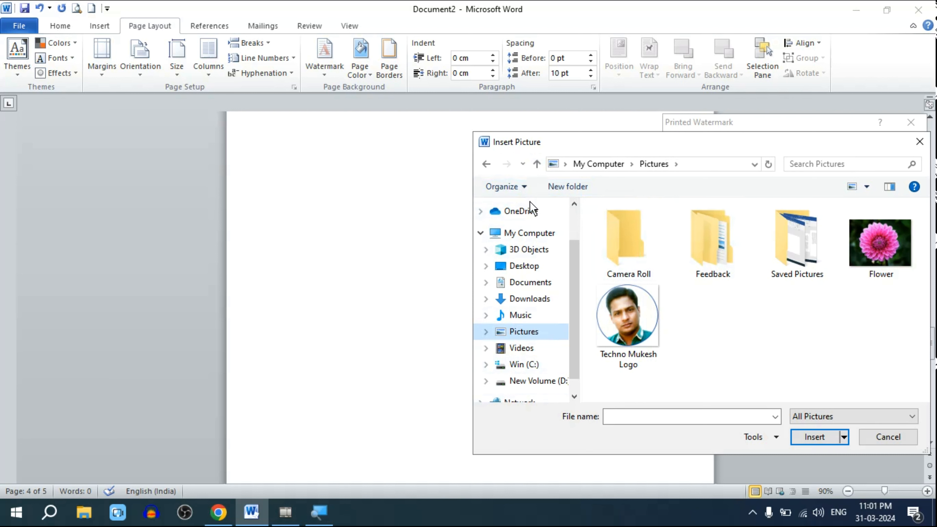
{"action": "left_click", "coordinate": [628, 314]}
{"action": "left_click", "coordinate": [818, 436]}
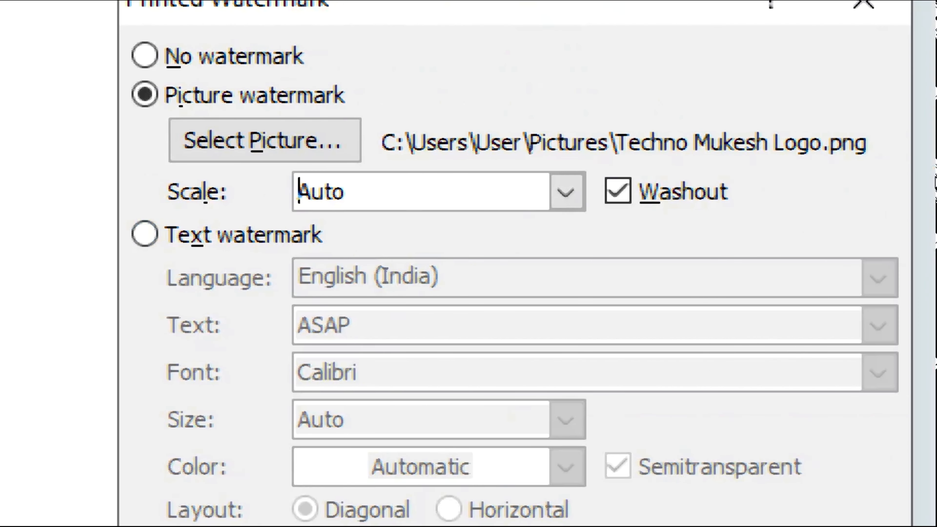
{"action": "key", "text": "alt+Down"}
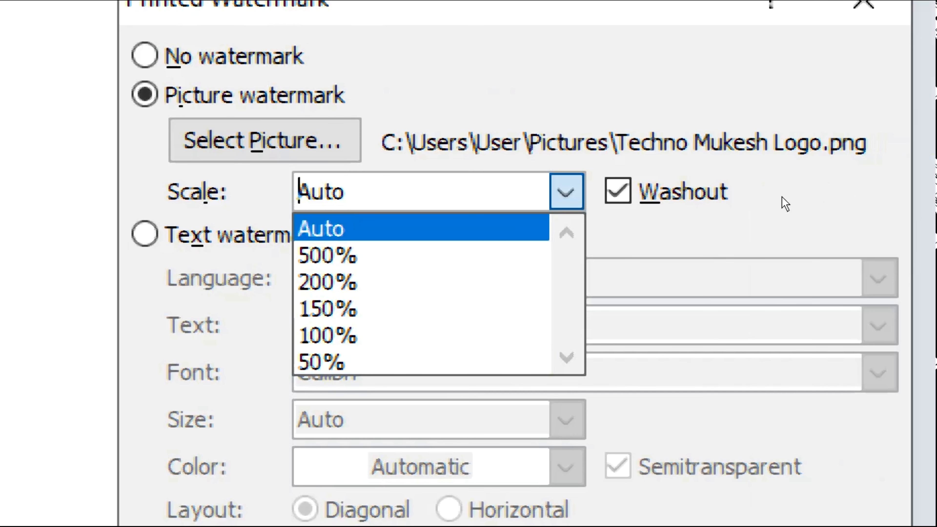
{"action": "left_click", "coordinate": [786, 204]}
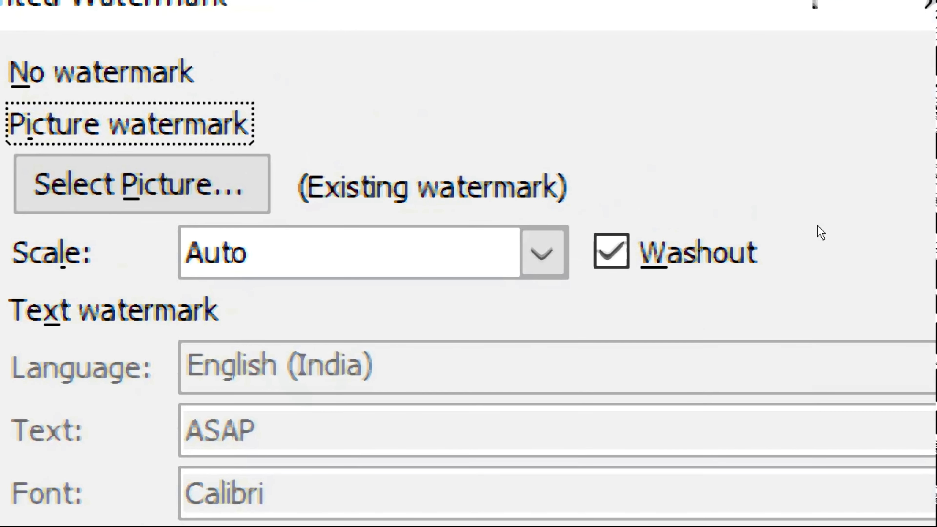
Step: Turn off the picture watermark's Washout option and apply the change to the page
{"action": "key", "text": "alt+w"}
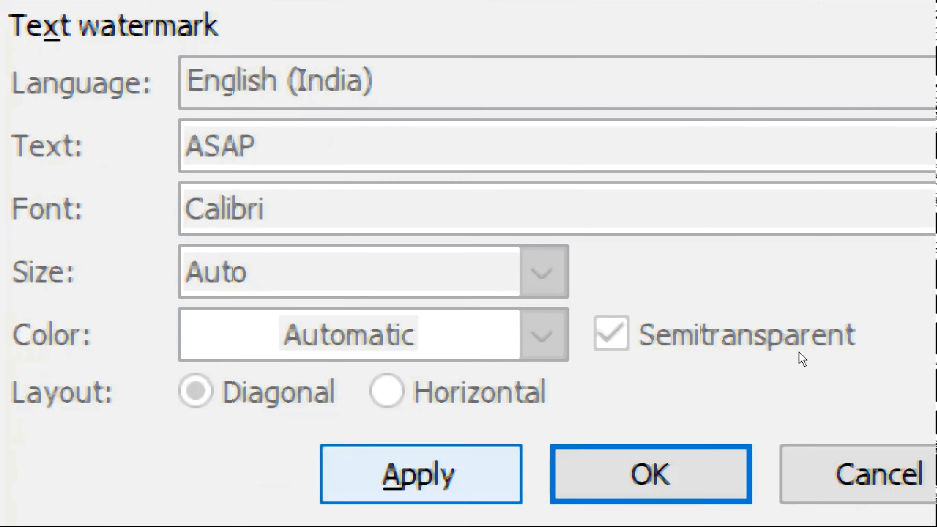
{"action": "left_click", "coordinate": [786, 347]}
{"action": "key", "text": "super+minus"}
{"action": "key", "text": "super+minus"}
{"action": "key", "text": "super+minus"}
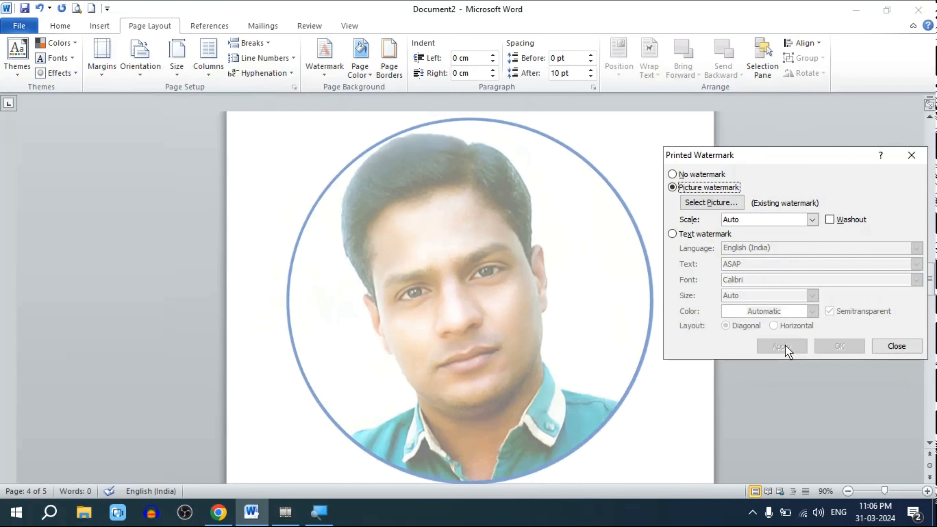
Step: Turn the picture watermark's Washout option back on, apply it and close the watermark settings
{"action": "left_click", "coordinate": [832, 220]}
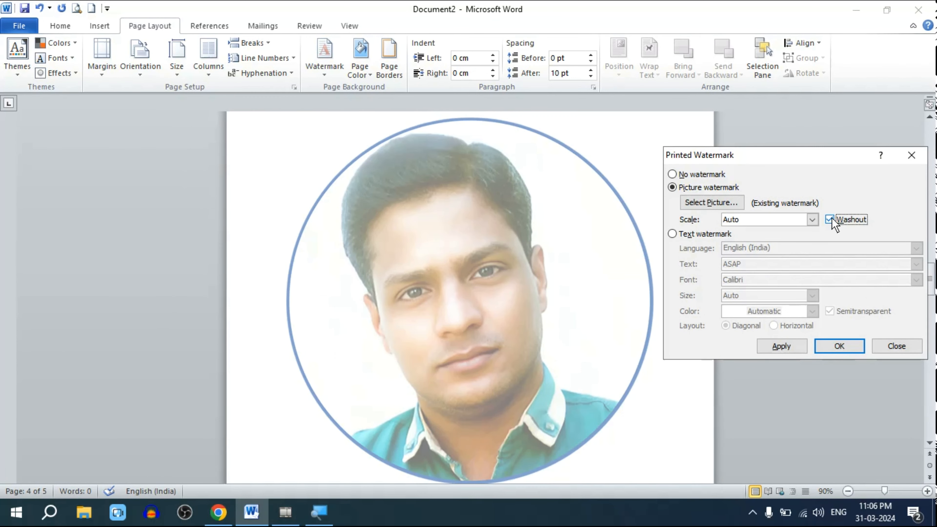
{"action": "left_click", "coordinate": [776, 348]}
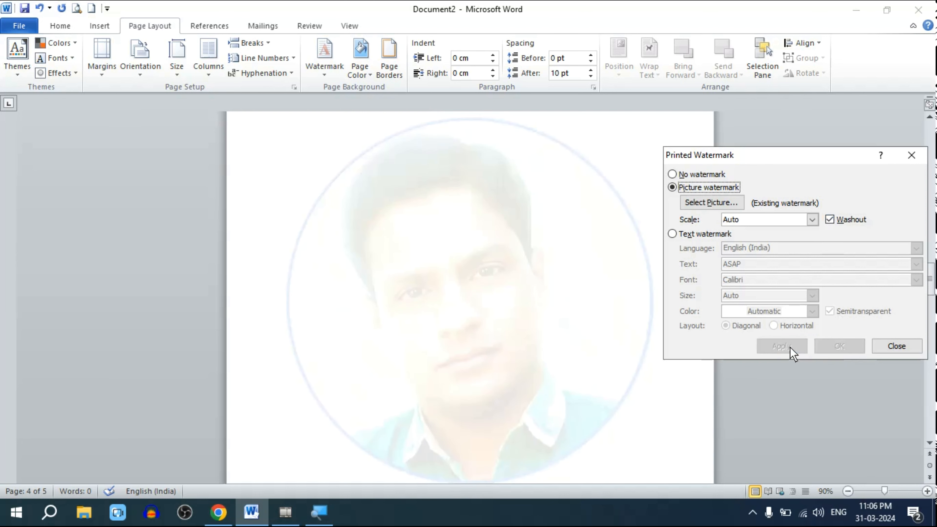
{"action": "left_click", "coordinate": [832, 349]}
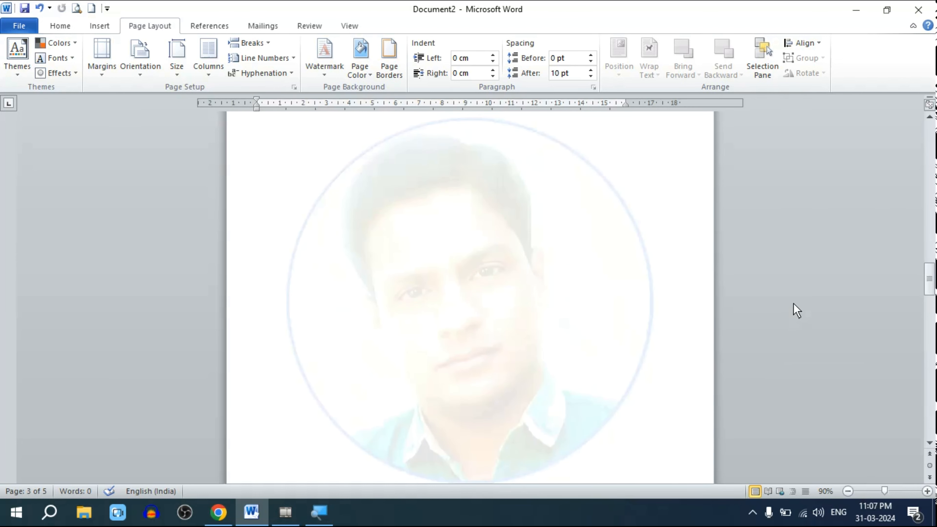